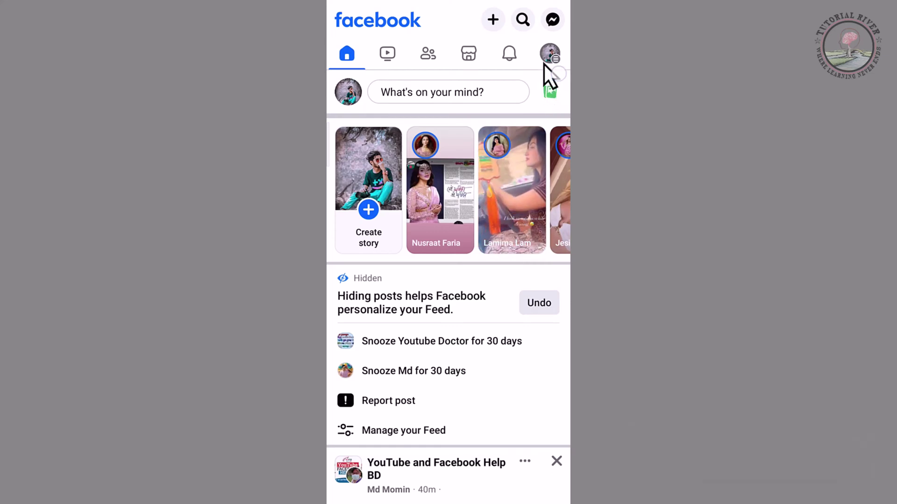
- Go from the account menu to the Settings & privacy page
{"action": "left_click", "coordinate": [550, 53]}
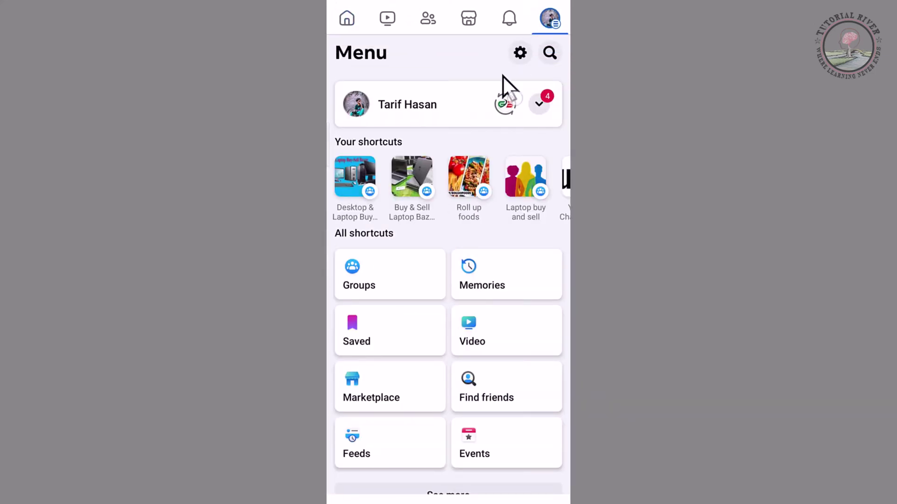
{"action": "left_click", "coordinate": [531, 70]}
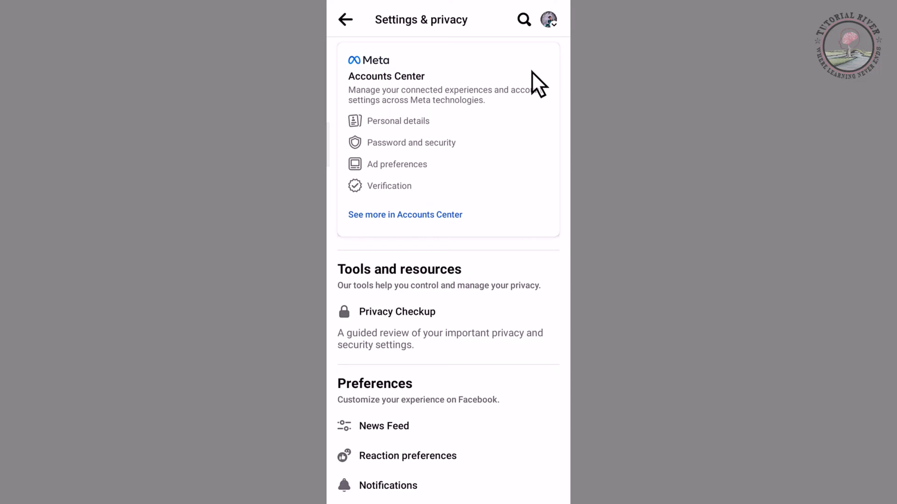
{"action": "scroll", "coordinate": [532, 71], "scroll_direction": "down", "scroll_amount": 10}
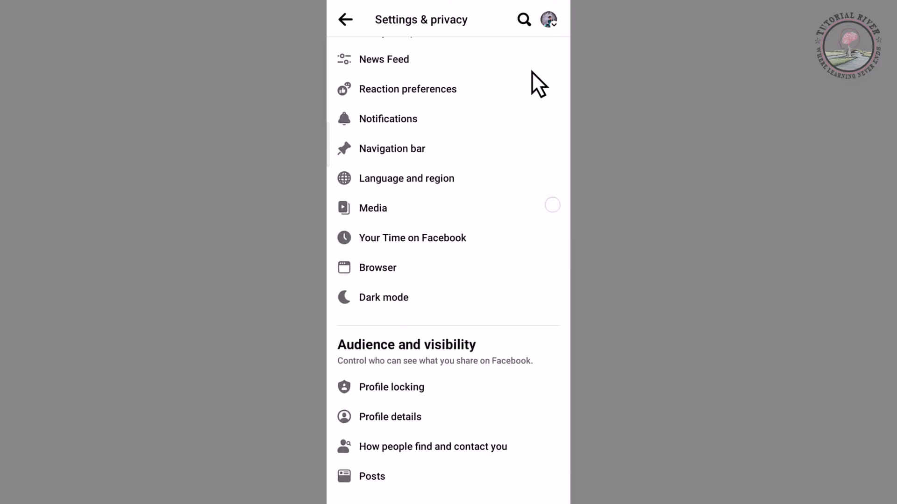
{"action": "scroll", "coordinate": [532, 71], "scroll_direction": "down", "scroll_amount": 5}
{"action": "scroll", "coordinate": [532, 71], "scroll_direction": "down", "scroll_amount": 5}
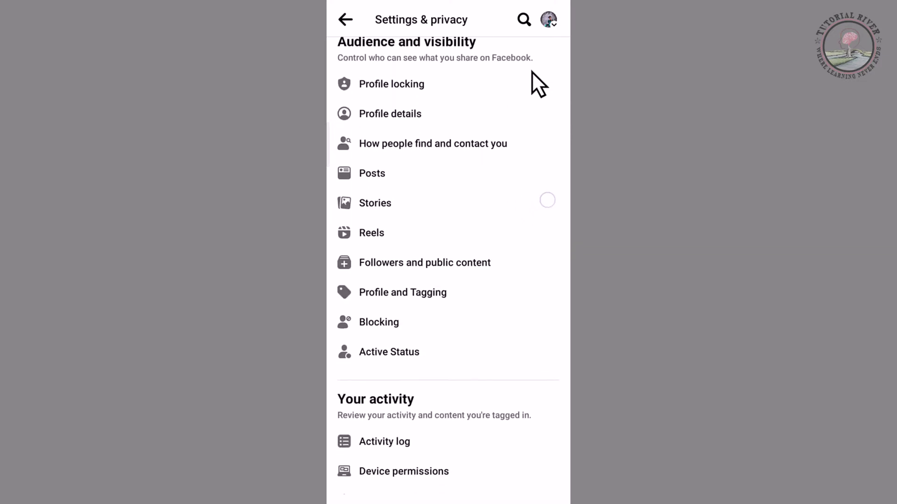
{"action": "scroll", "coordinate": [531, 71], "scroll_direction": "down", "scroll_amount": 3}
{"action": "scroll", "coordinate": [531, 71], "scroll_direction": "down", "scroll_amount": 3}
{"action": "scroll", "coordinate": [531, 71], "scroll_direction": "down", "scroll_amount": 2}
{"action": "scroll", "coordinate": [532, 71], "scroll_direction": "down", "scroll_amount": 2}
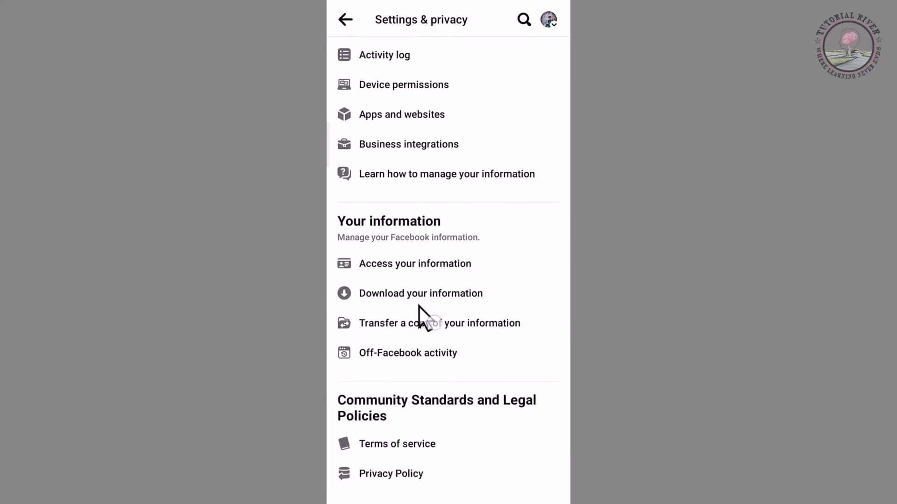
- Start a new request from Download your information in Accounts Center
{"action": "left_click", "coordinate": [463, 297]}
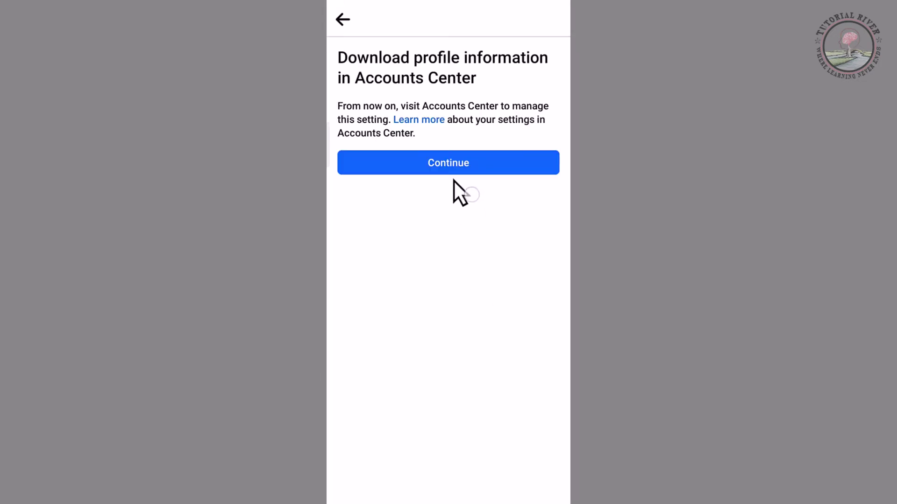
{"action": "left_click", "coordinate": [455, 168]}
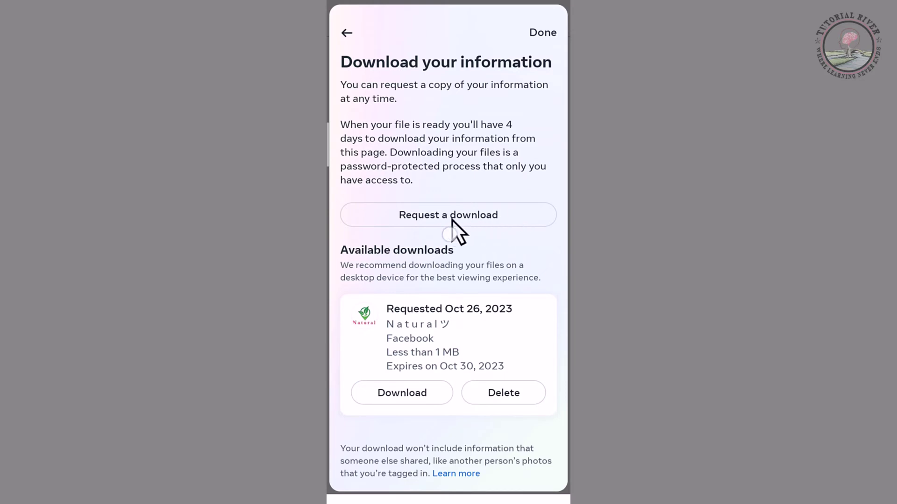
{"action": "left_click", "coordinate": [436, 219]}
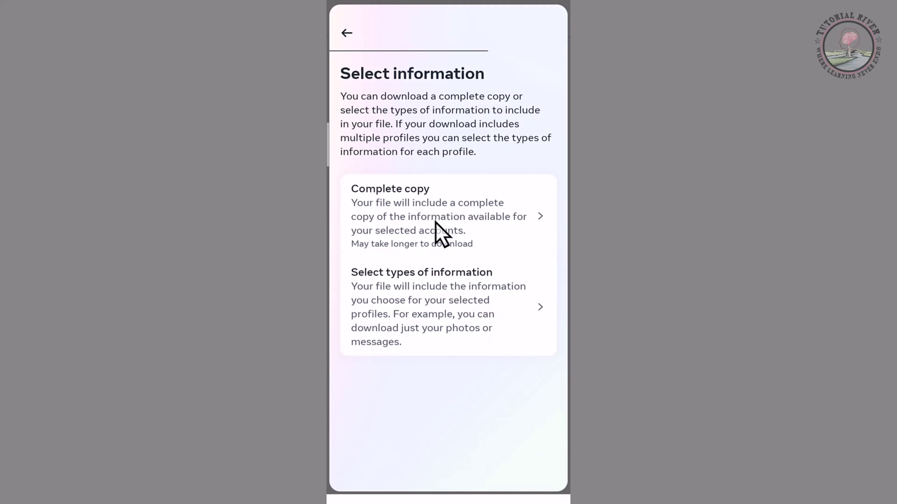
- Choose specific information types and expand the full activity list
{"action": "left_click", "coordinate": [534, 314]}
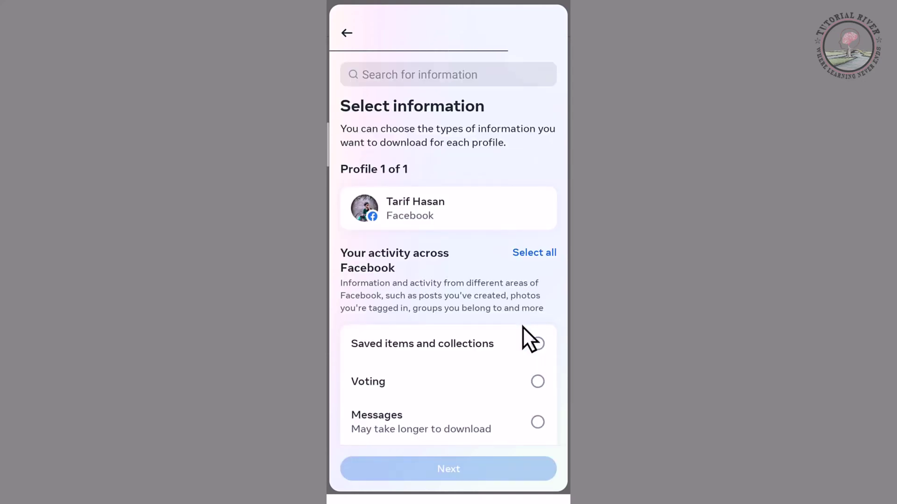
{"action": "scroll", "coordinate": [522, 326], "scroll_direction": "down", "scroll_amount": 5}
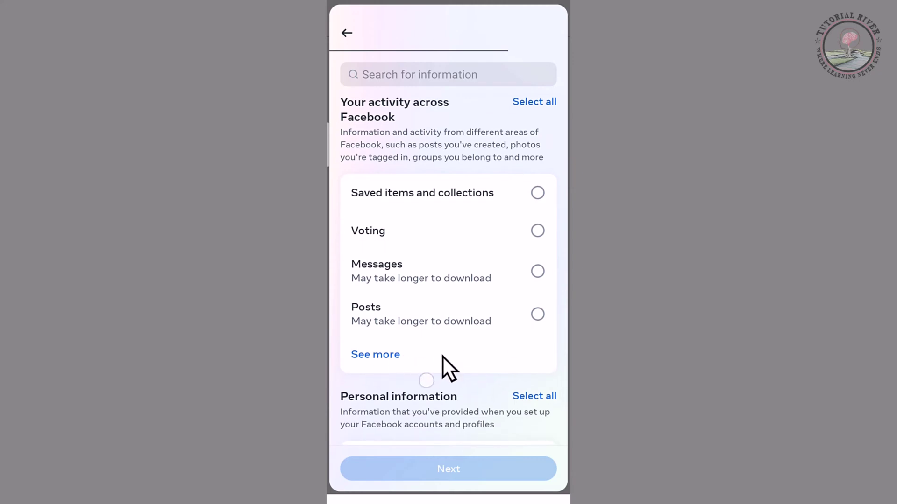
{"action": "left_click", "coordinate": [393, 364]}
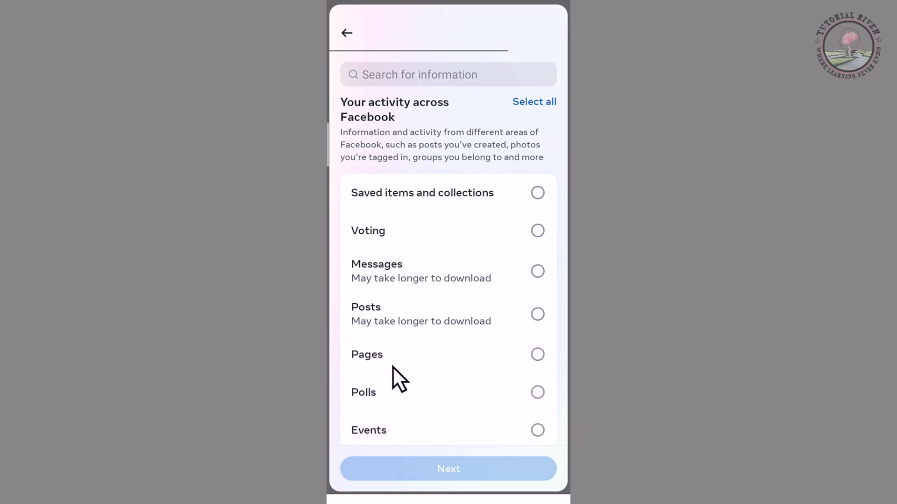
{"action": "scroll", "coordinate": [392, 367], "scroll_direction": "down", "scroll_amount": 2}
{"action": "scroll", "coordinate": [392, 367], "scroll_direction": "down", "scroll_amount": 8}
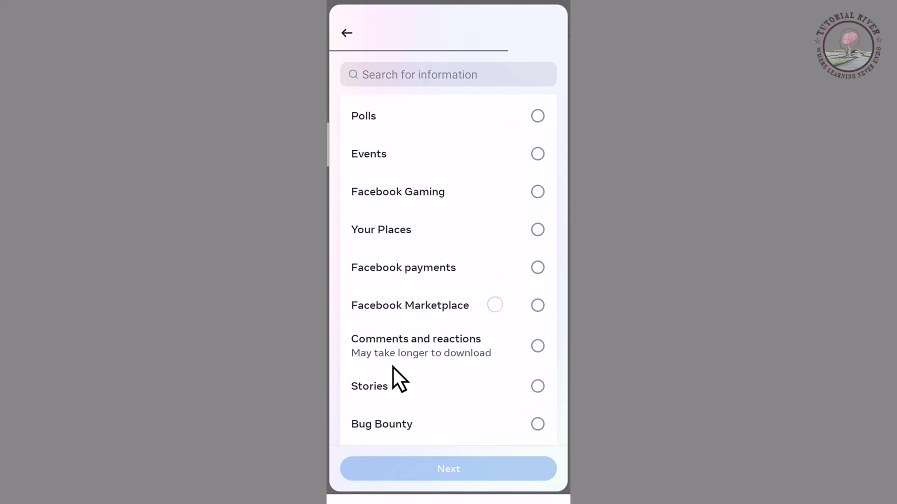
{"action": "scroll", "coordinate": [393, 366], "scroll_direction": "down", "scroll_amount": 3}
{"action": "scroll", "coordinate": [392, 367], "scroll_direction": "down", "scroll_amount": 2}
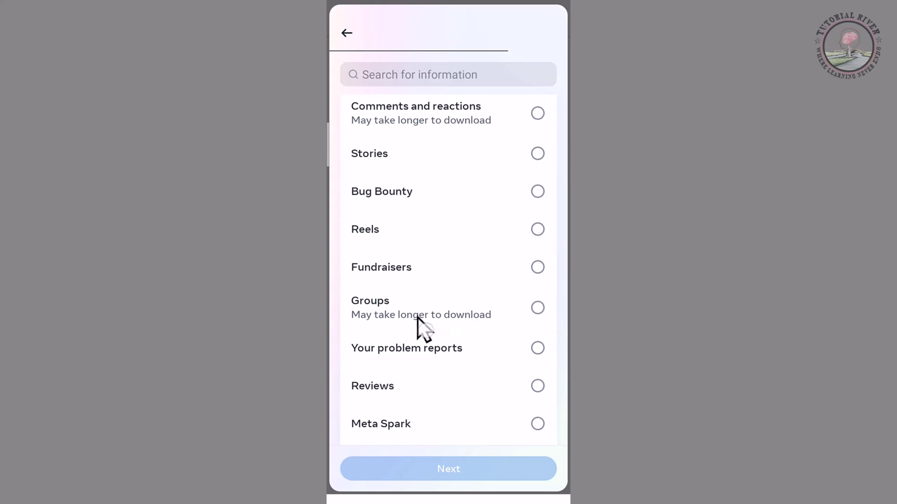
- Check Groups as the only data type and set an email notification
{"action": "left_click", "coordinate": [479, 321]}
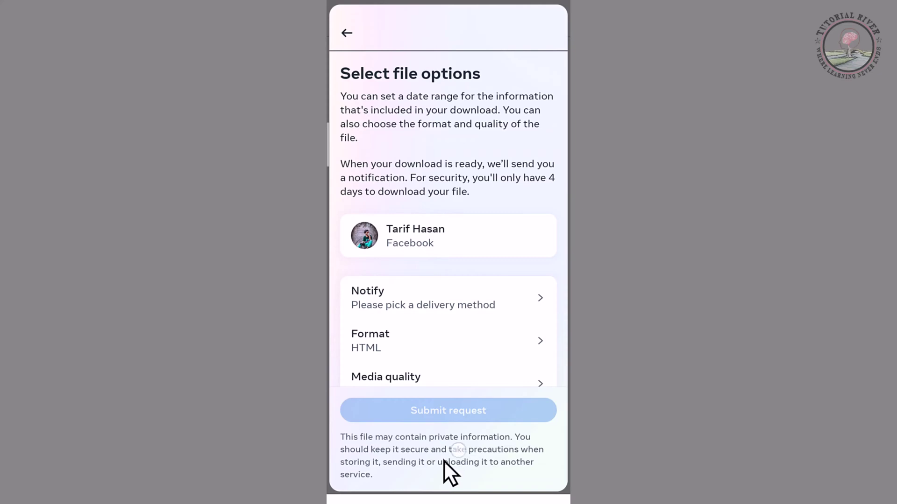
{"action": "left_click", "coordinate": [411, 309]}
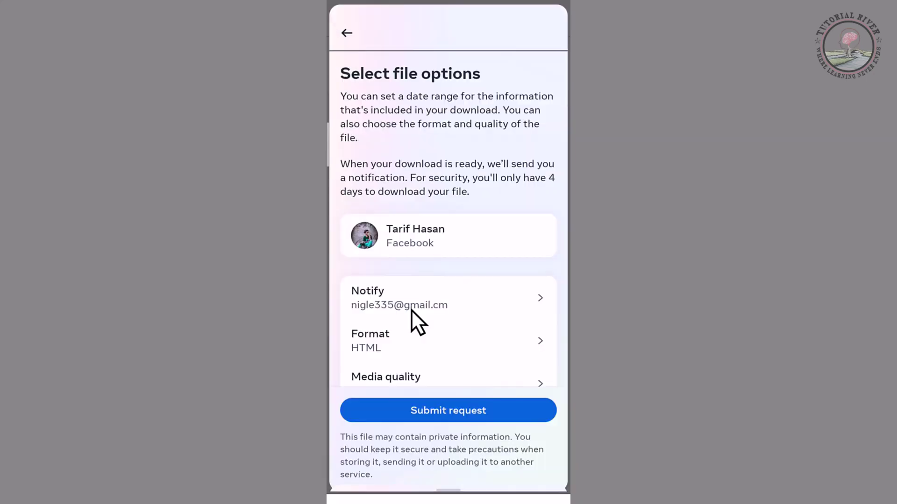
{"action": "scroll", "coordinate": [411, 309], "scroll_direction": "down", "scroll_amount": 2}
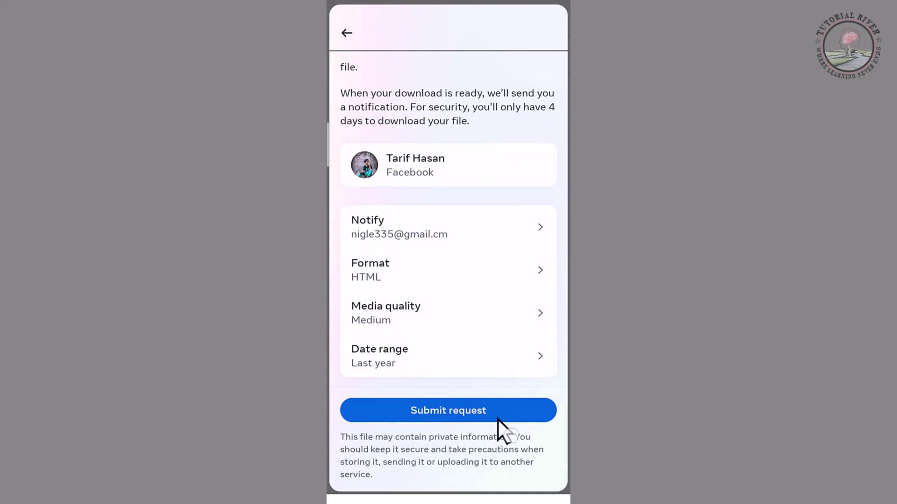
- Submit the Groups download request and leave the download page
{"action": "left_click", "coordinate": [450, 415]}
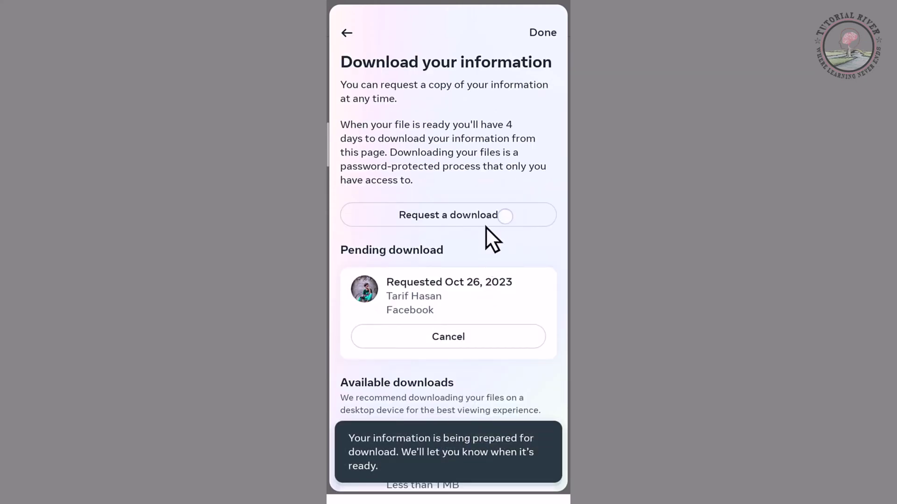
{"action": "left_click", "coordinate": [532, 42]}
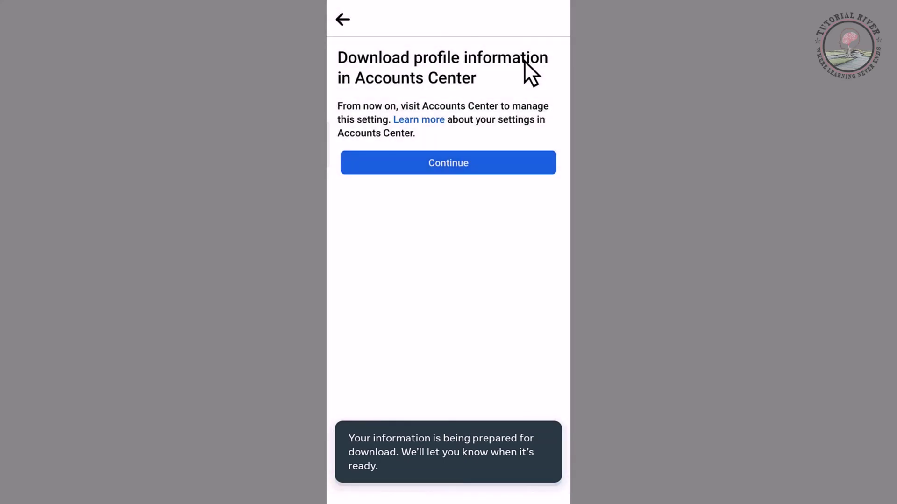